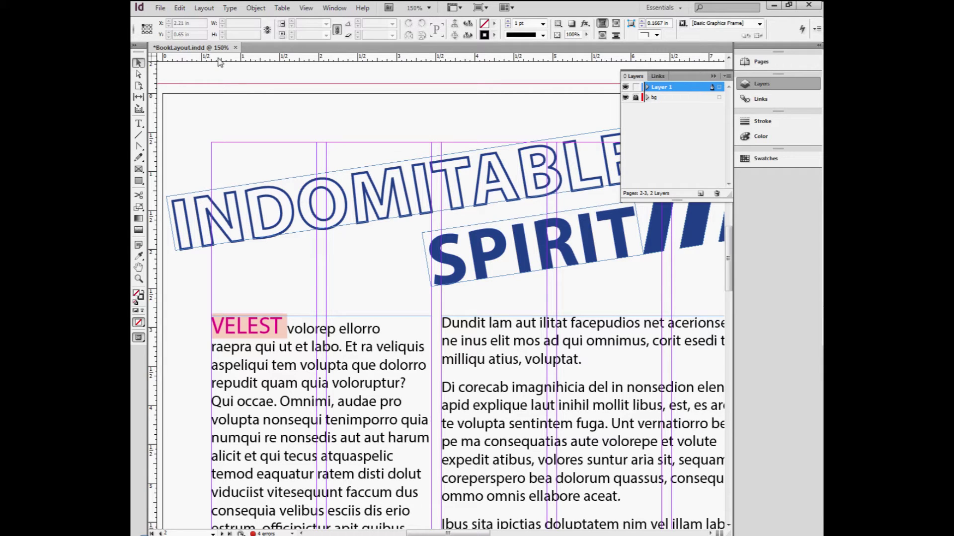
- Hide the document rulers and show them again
left_click(307, 9)
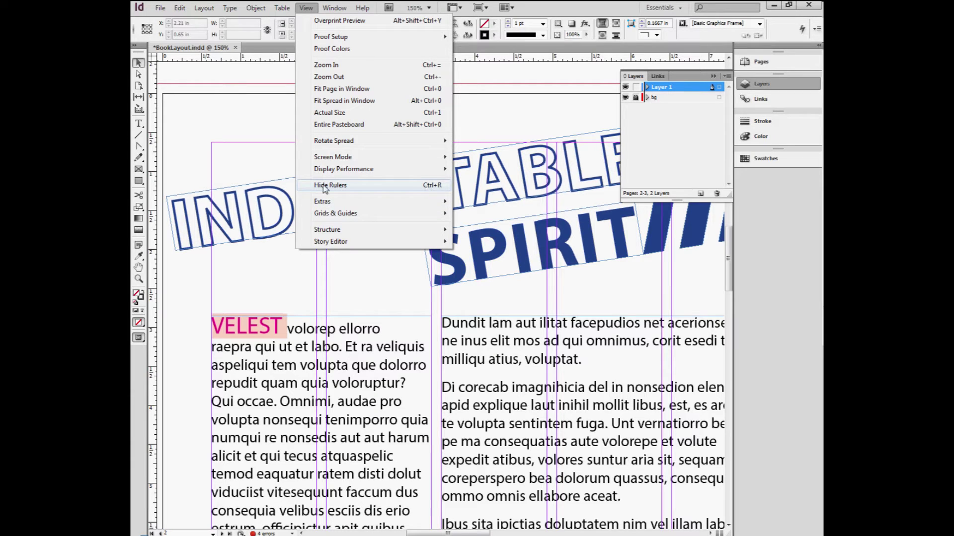
left_click(323, 188)
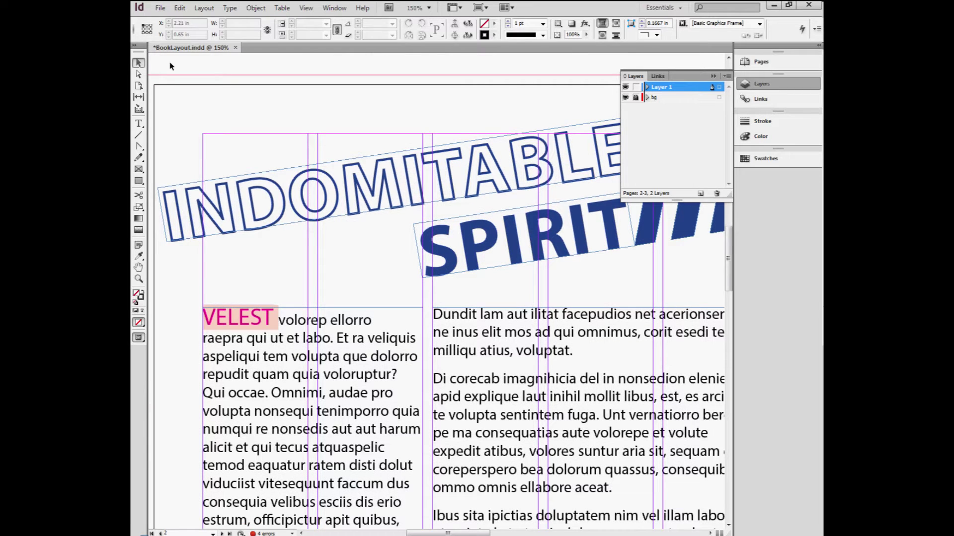
left_click(306, 8)
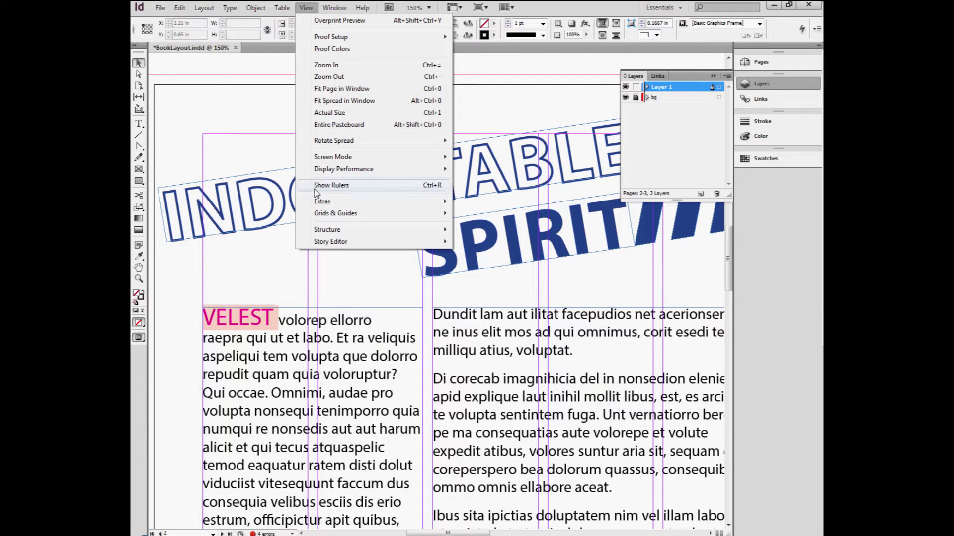
left_click(440, 186)
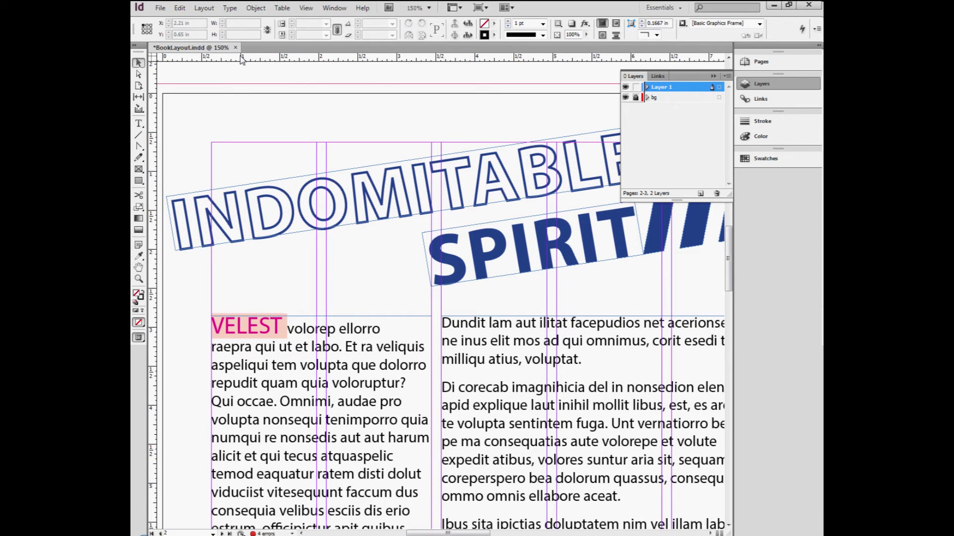
- Select the VELEST text frame and examine its height and vertical position values
right_click(184, 61)
left_click(277, 62)
left_click(288, 328)
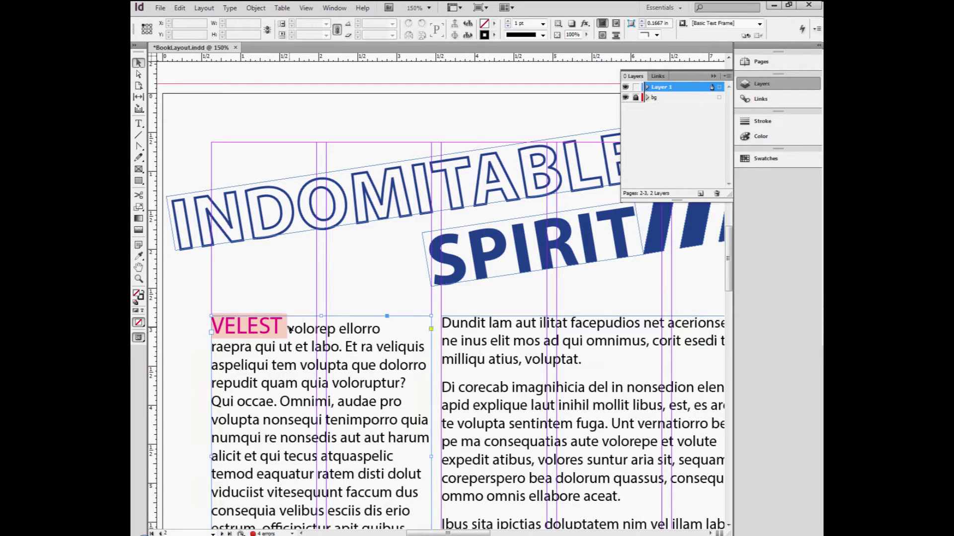
left_click_drag(232, 34, 298, 37)
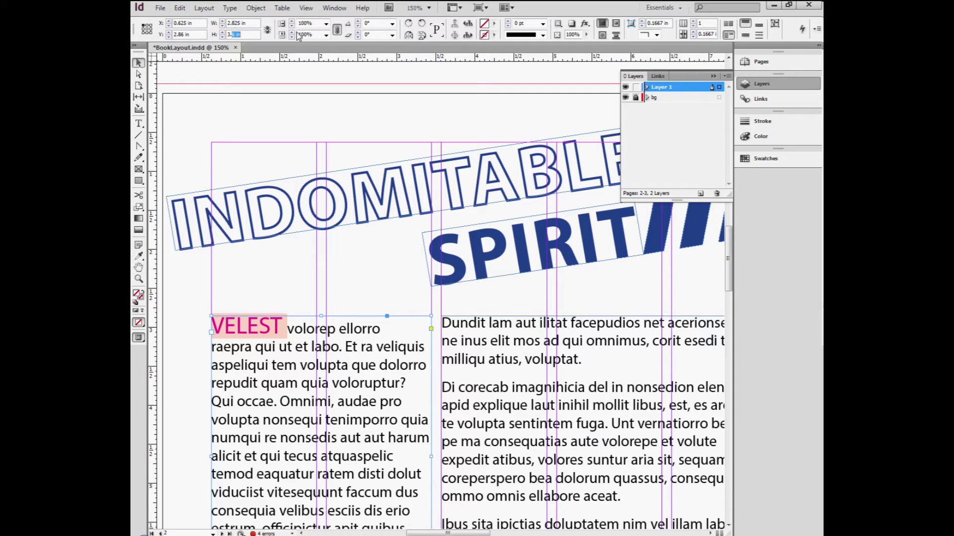
left_click(187, 34)
- Set the vertical ruler units to Millimeters, check the text frame's X and Y values, and deselect the frame
right_click(155, 143)
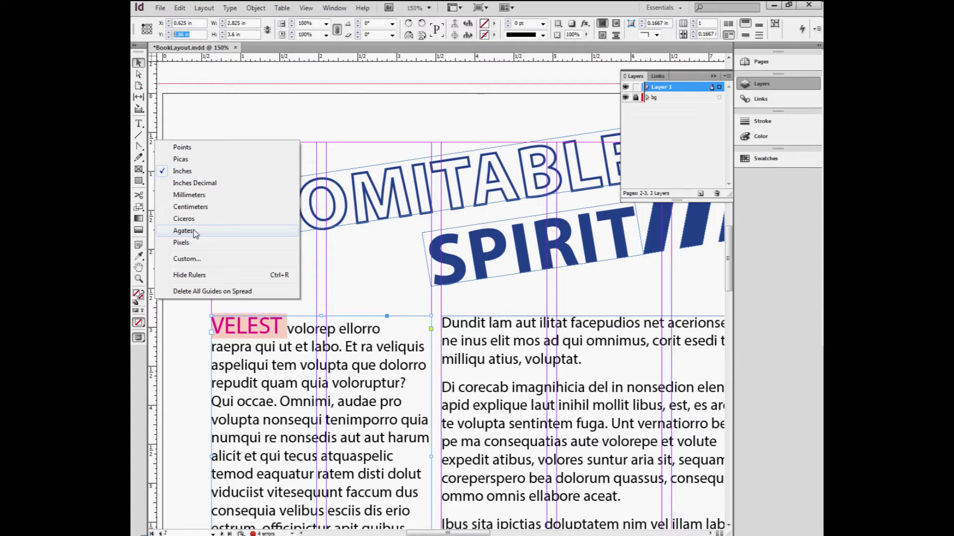
left_click(187, 196)
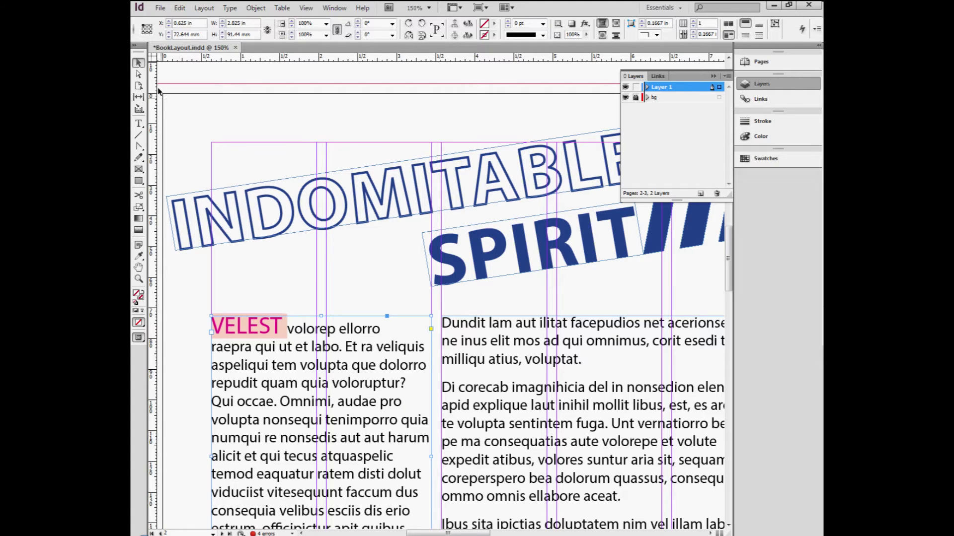
left_click_drag(181, 34, 206, 34)
double_click(184, 23)
scroll(433, 91, "up", 5)
scroll(357, 213, "down", 3)
left_click(357, 214)
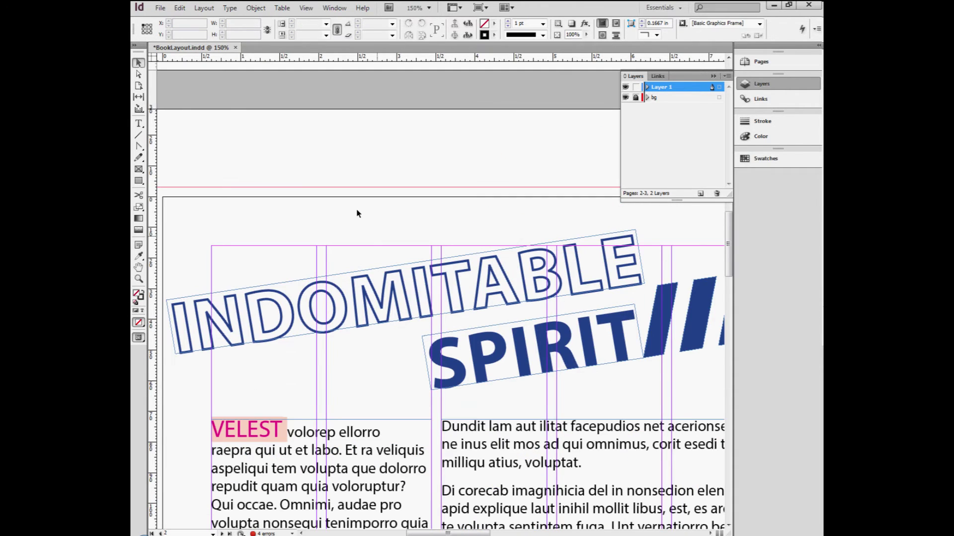
- Set the horizontal ruler units to Millimeters and select the INDOMITABLE text frame to check its values
right_click(320, 60)
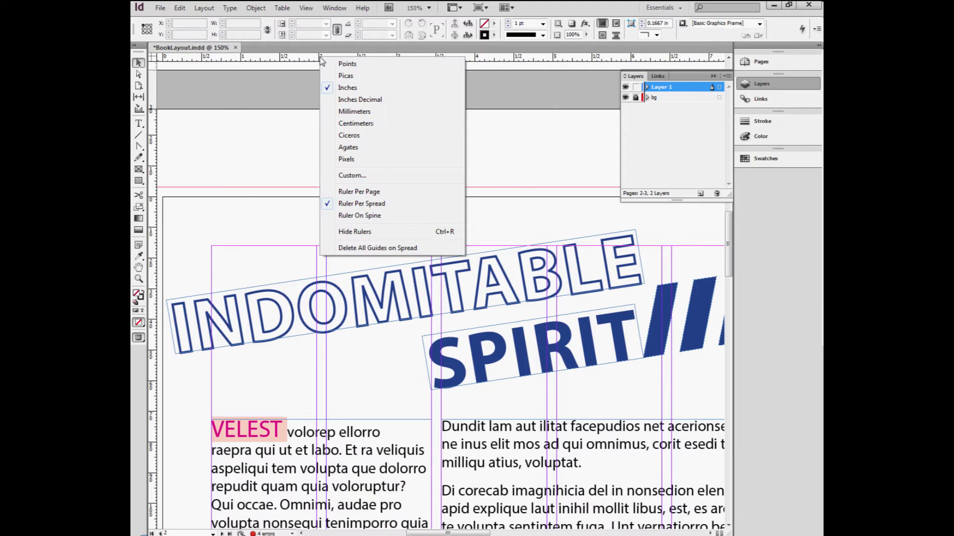
right_click(300, 58)
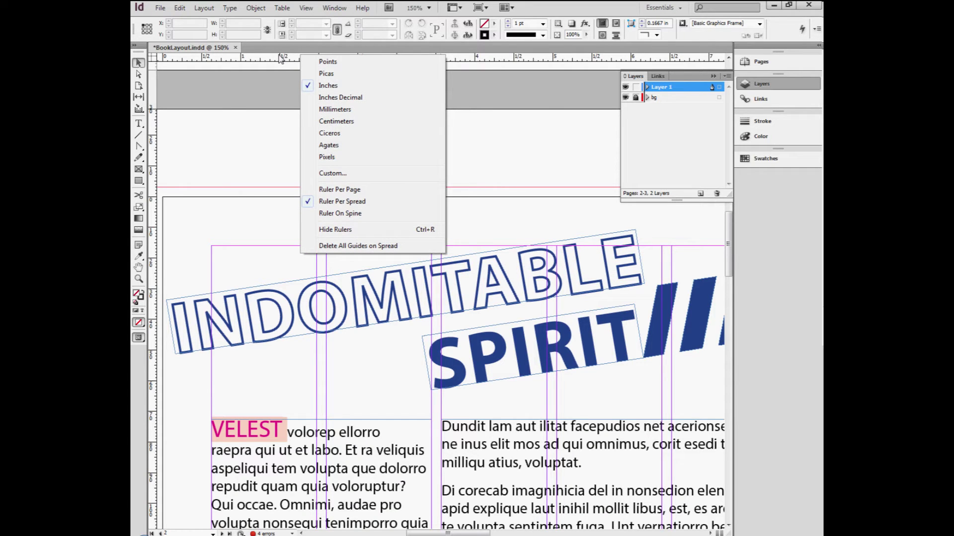
right_click(280, 57)
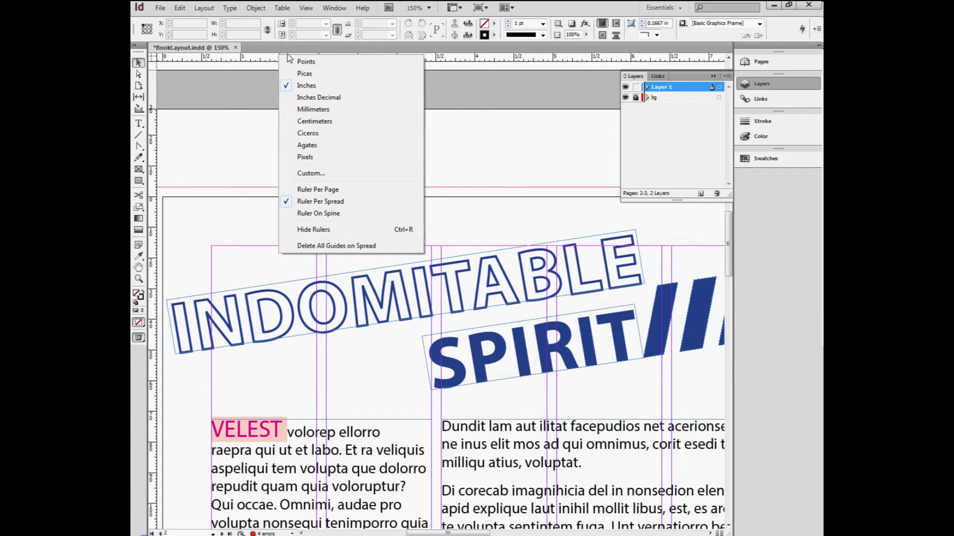
left_click(301, 111)
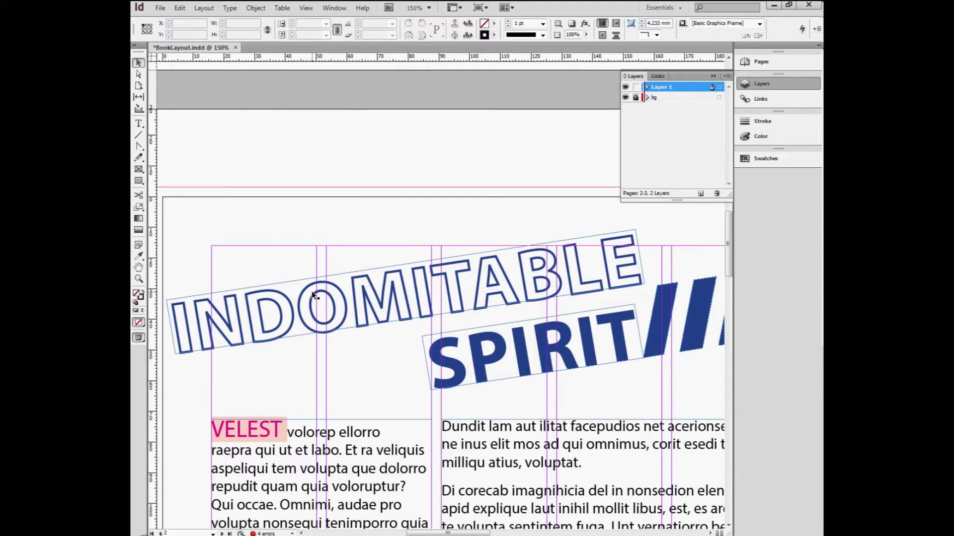
left_click(314, 295)
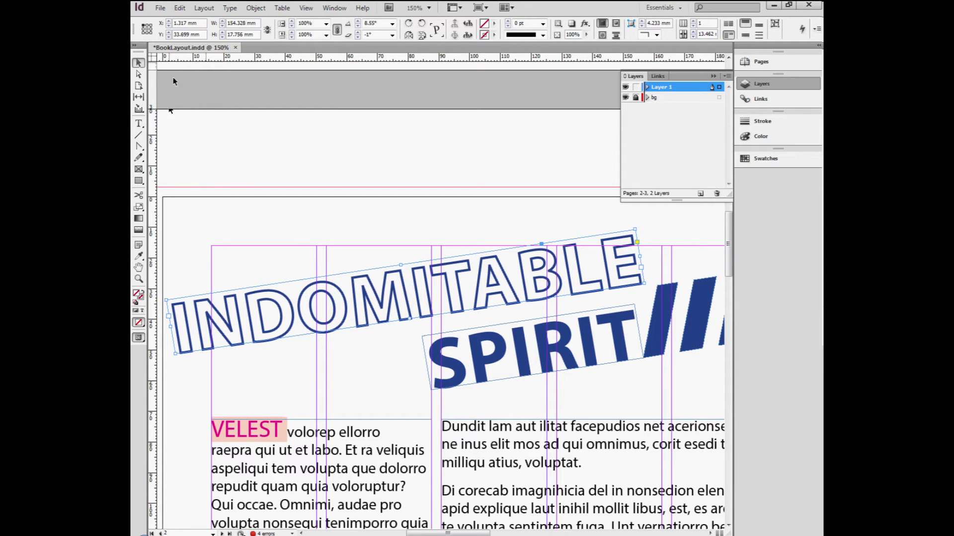
- Set the units of both rulers to Centimeters at once
right_click(153, 59)
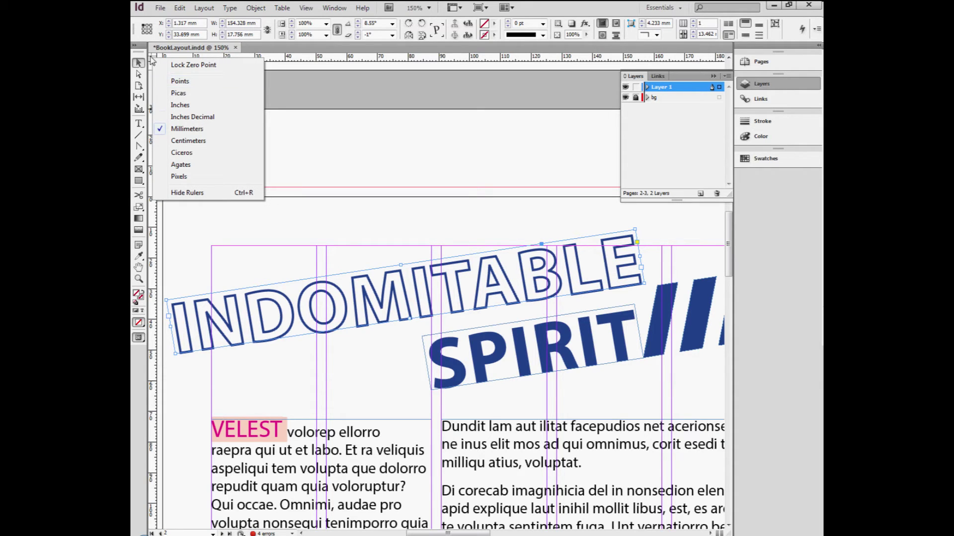
right_click(150, 58)
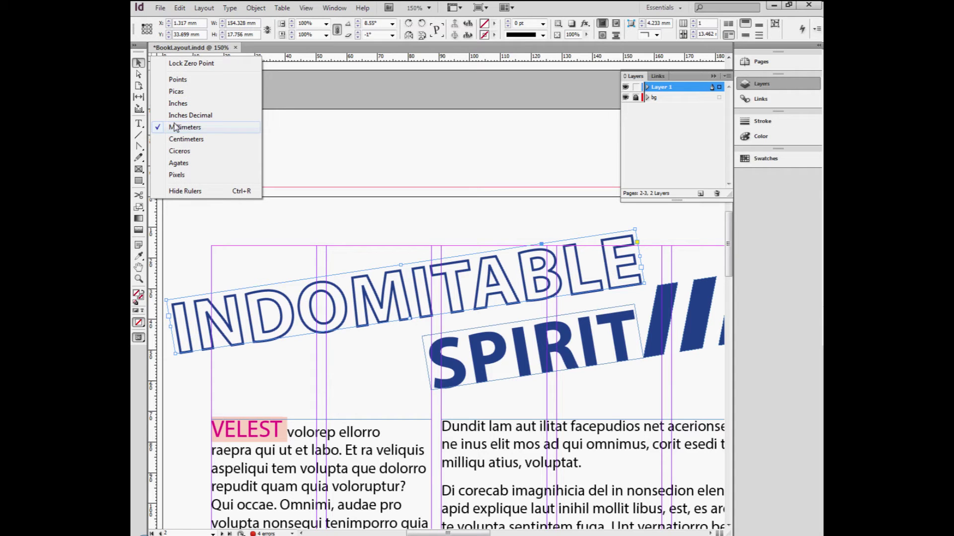
left_click(180, 140)
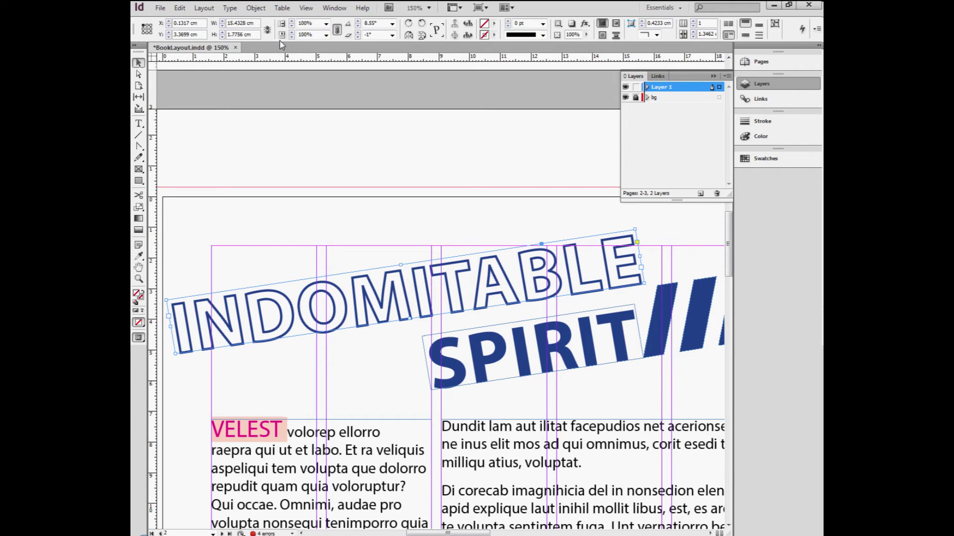
- Close BookLayout.indd without saving the changes and dismiss the welcome screen
left_click(236, 48)
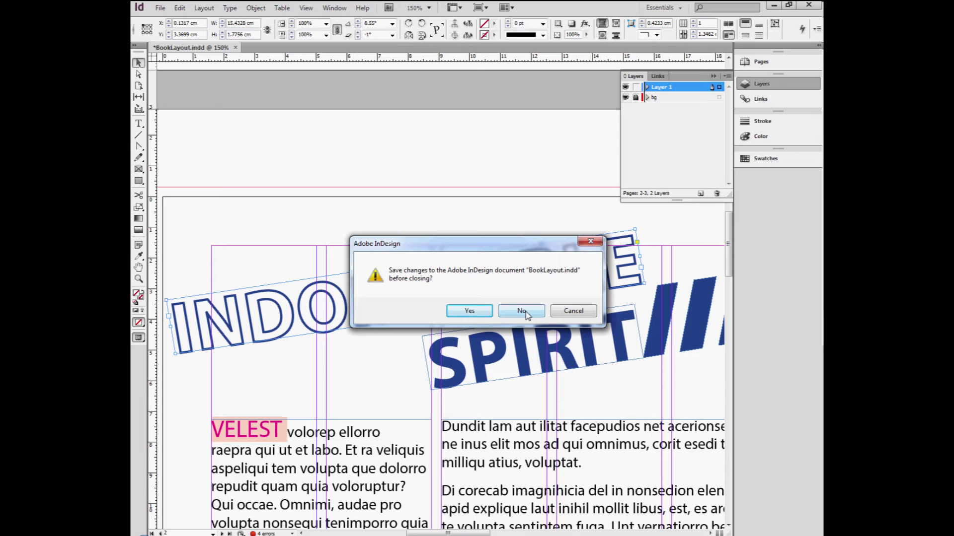
left_click(526, 313)
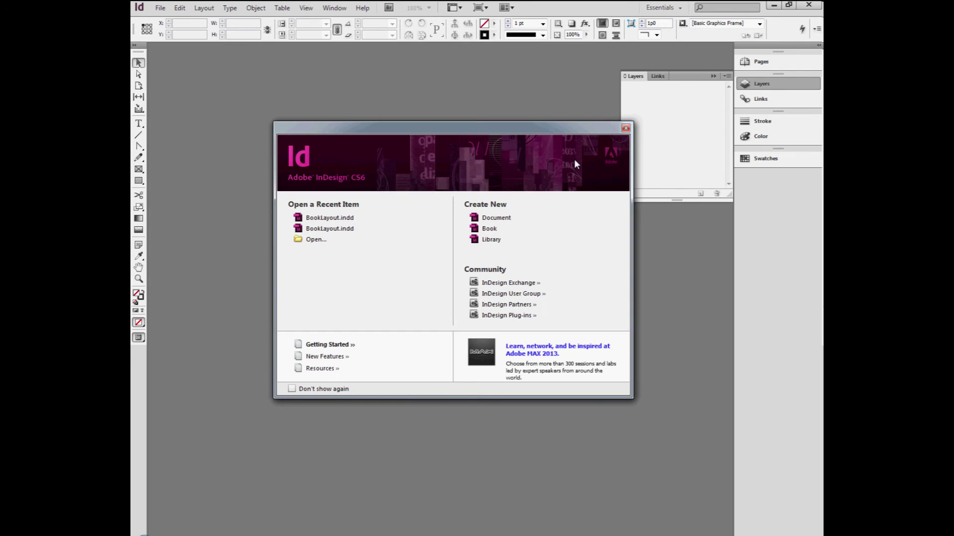
key("Escape")
- Close the floating Layers and Links panel group
left_click_drag(717, 84, 717, 81)
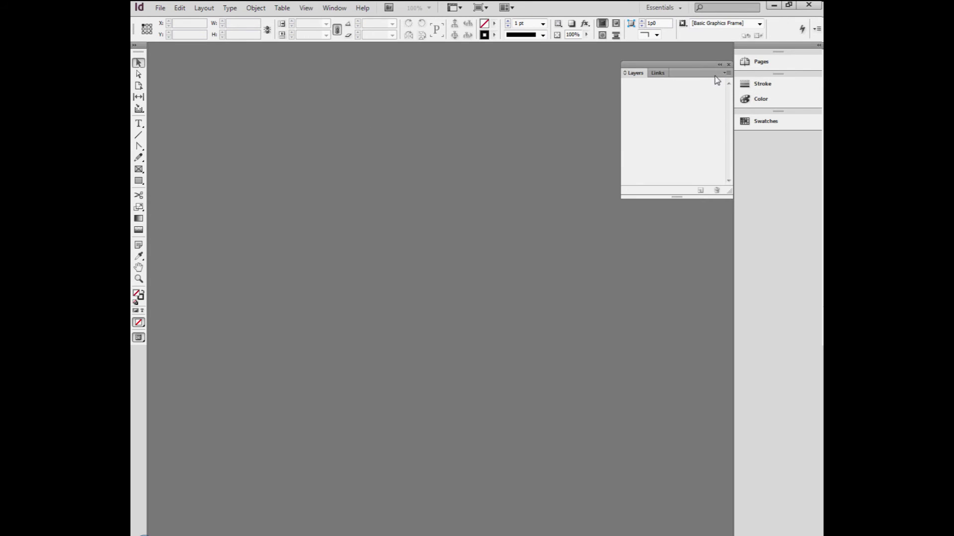
left_click(720, 65)
left_click(705, 65)
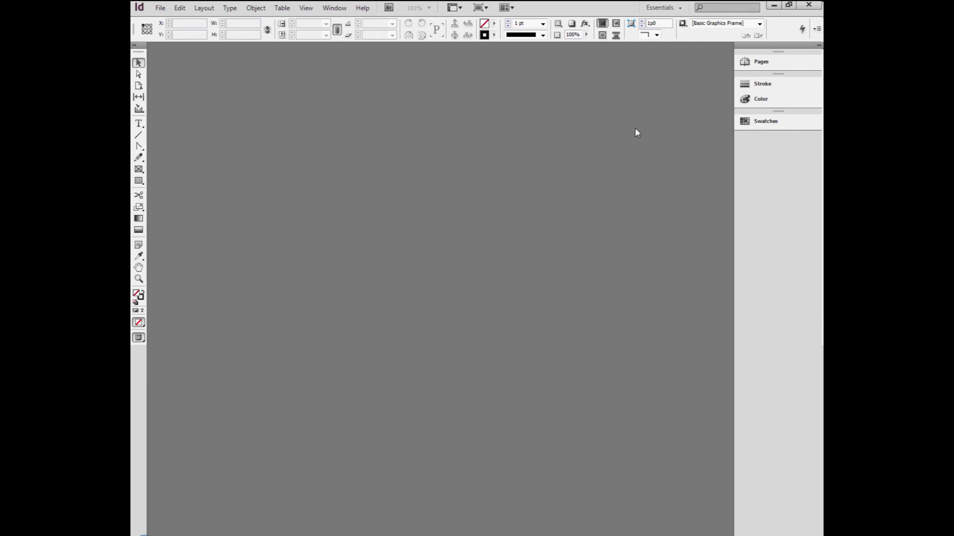
- With no document open, set the horizontal and vertical ruler units to Inches in the Units & Increments preferences
left_click(180, 8)
mouse_move(220, 419)
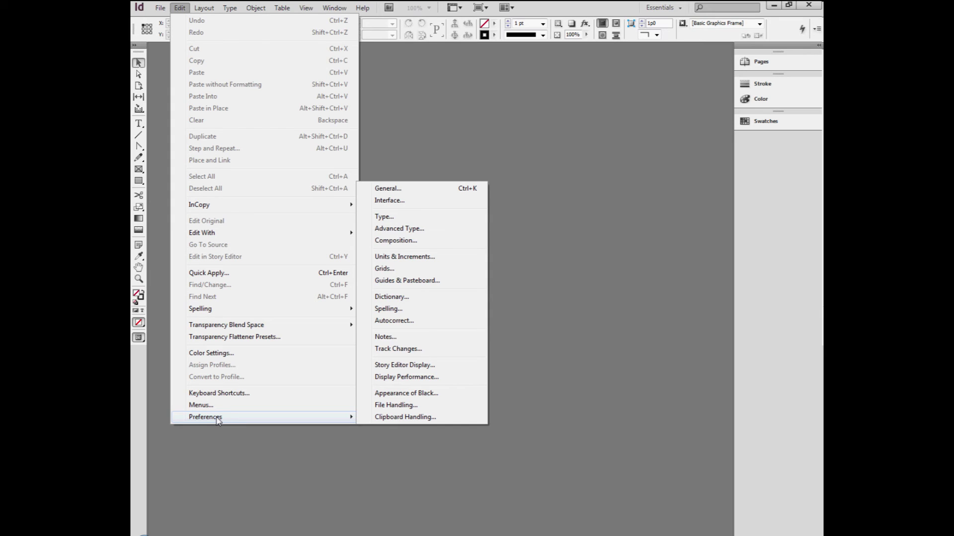
left_click(142, 8)
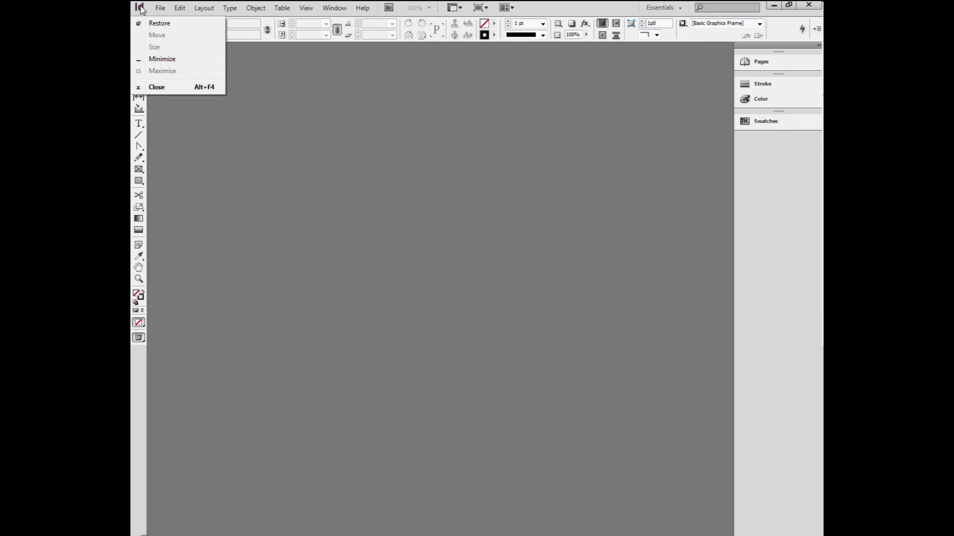
left_click(184, 9)
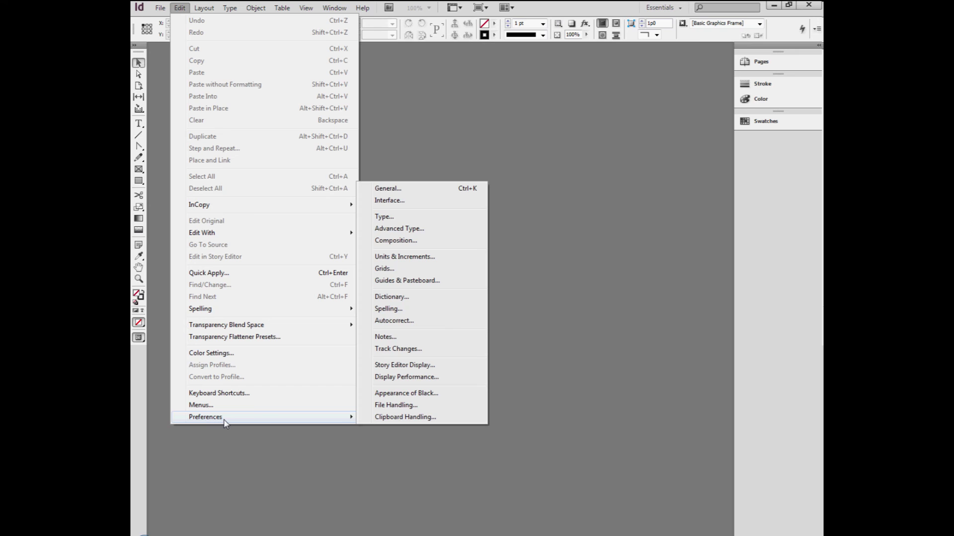
left_click(398, 258)
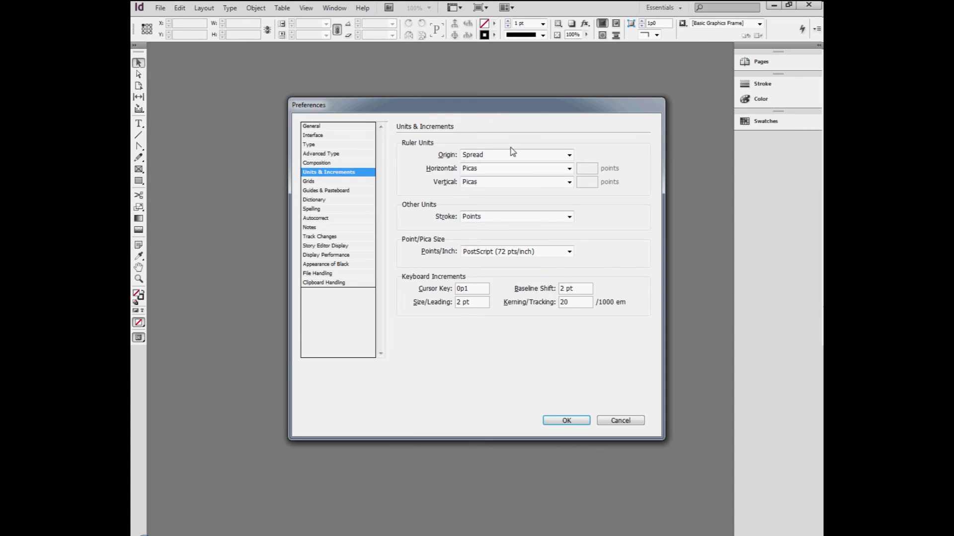
left_click_drag(447, 104, 369, 98)
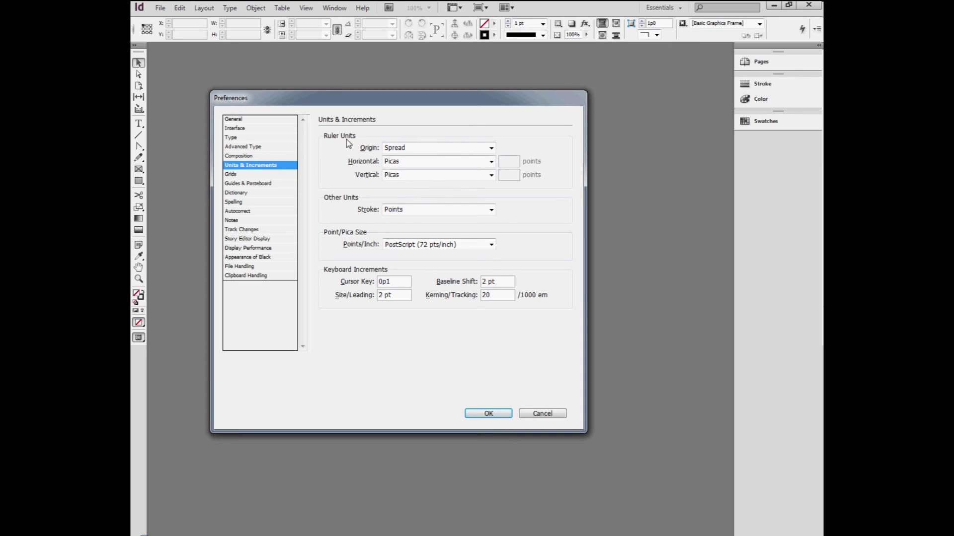
left_click(423, 163)
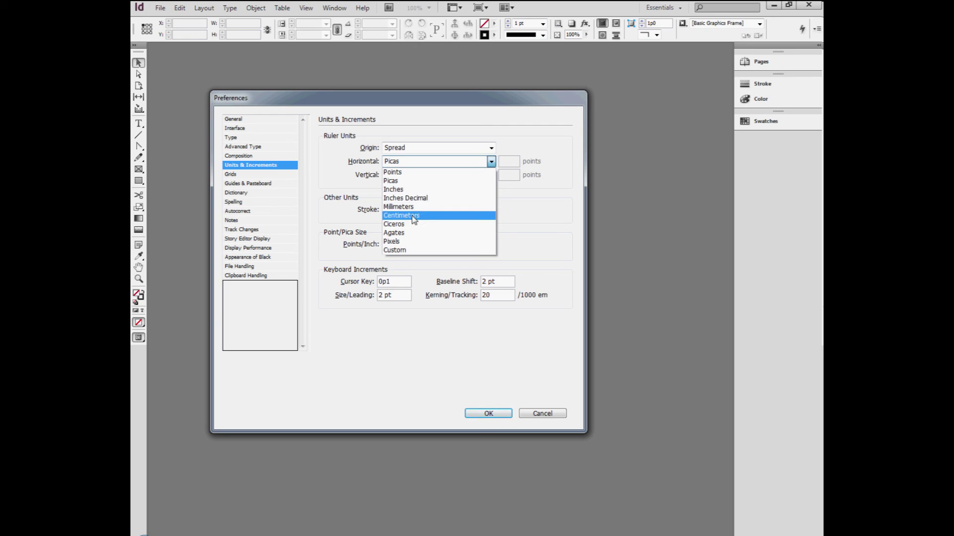
left_click(415, 190)
left_click(420, 175)
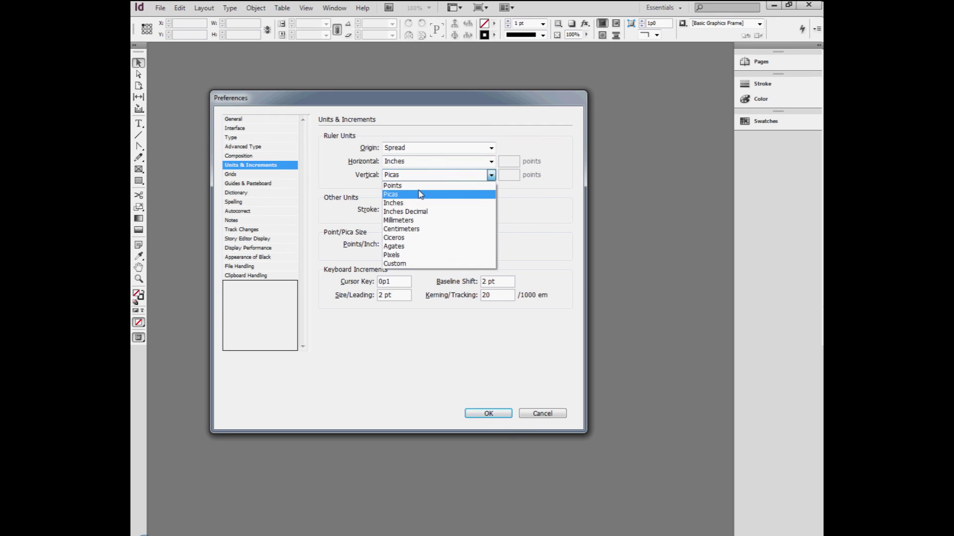
left_click(413, 203)
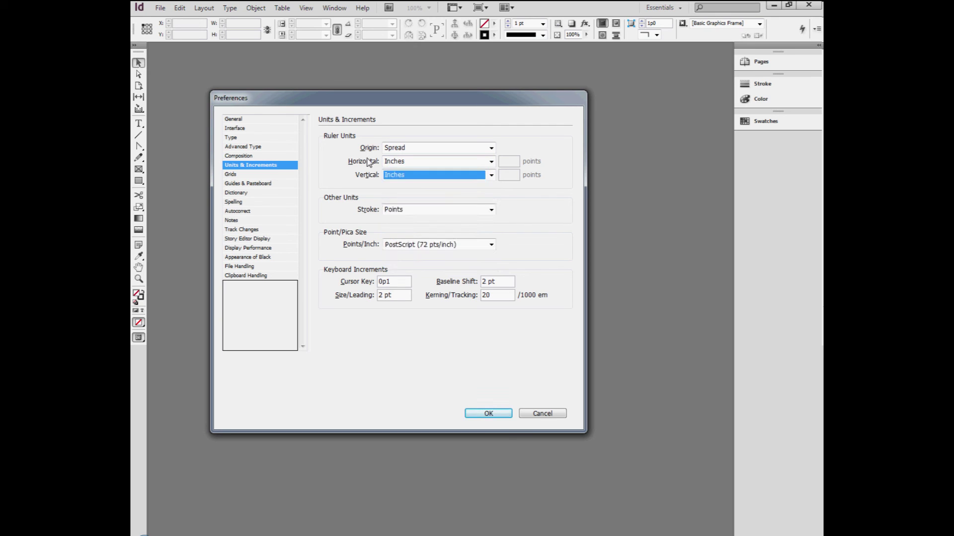
left_click(485, 415)
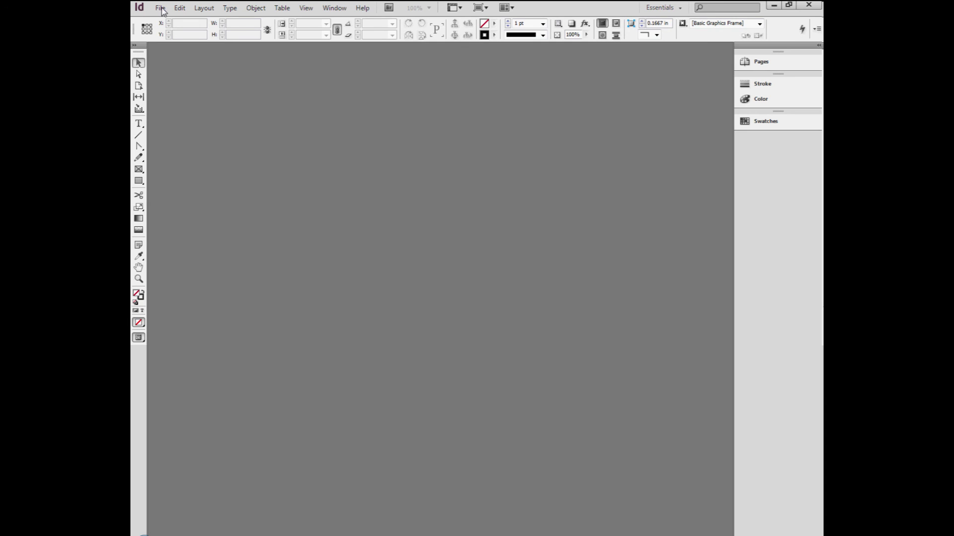
- Create a new one-page Letter document for print with the [Default] preset settings
left_click(160, 8)
mouse_move(295, 24)
left_click(333, 21)
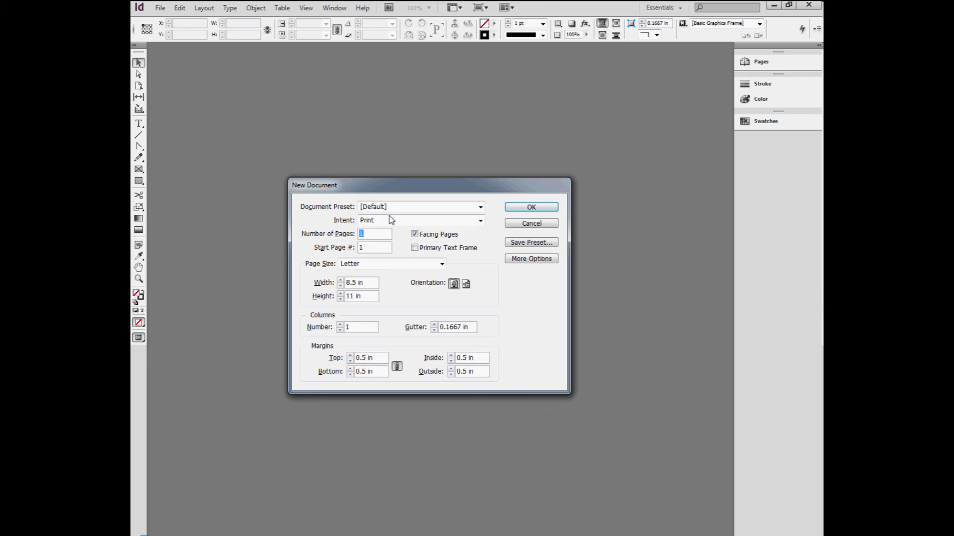
left_click(531, 207)
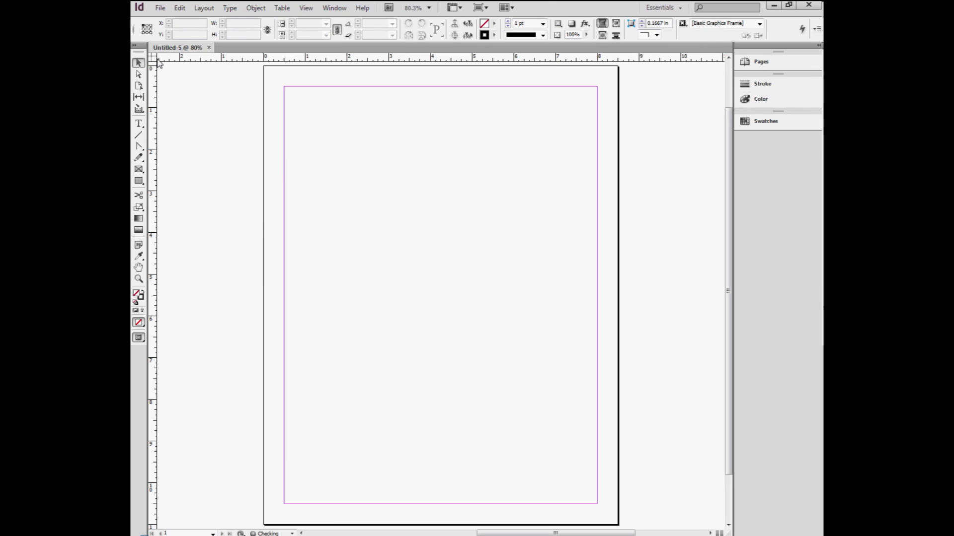